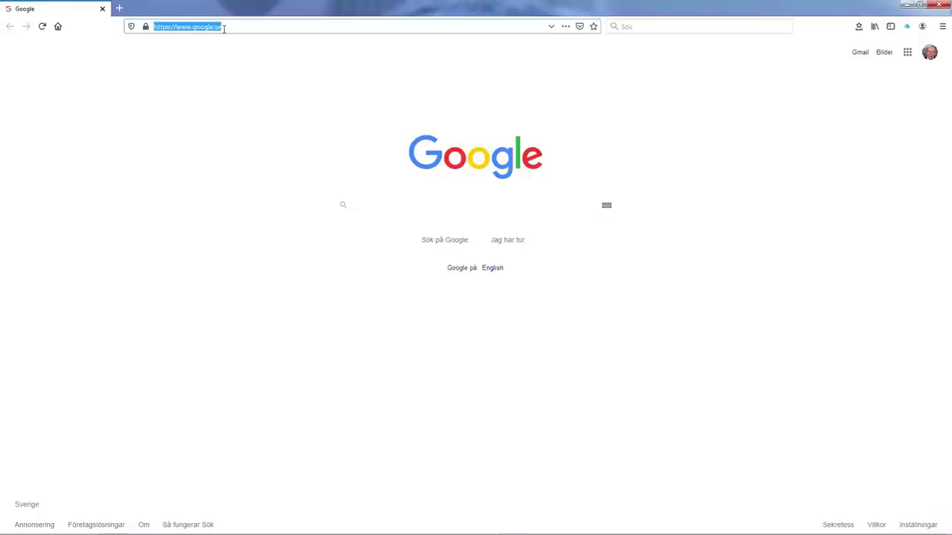
Go to rocrail.net and open the download page for Windows & Raspbian
text(rocrai)
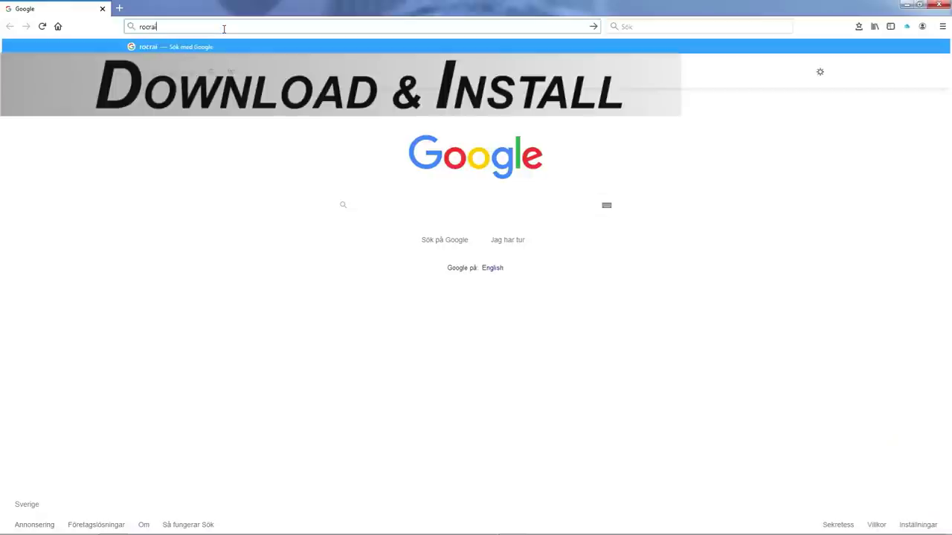
text(l.net)
key(Return)
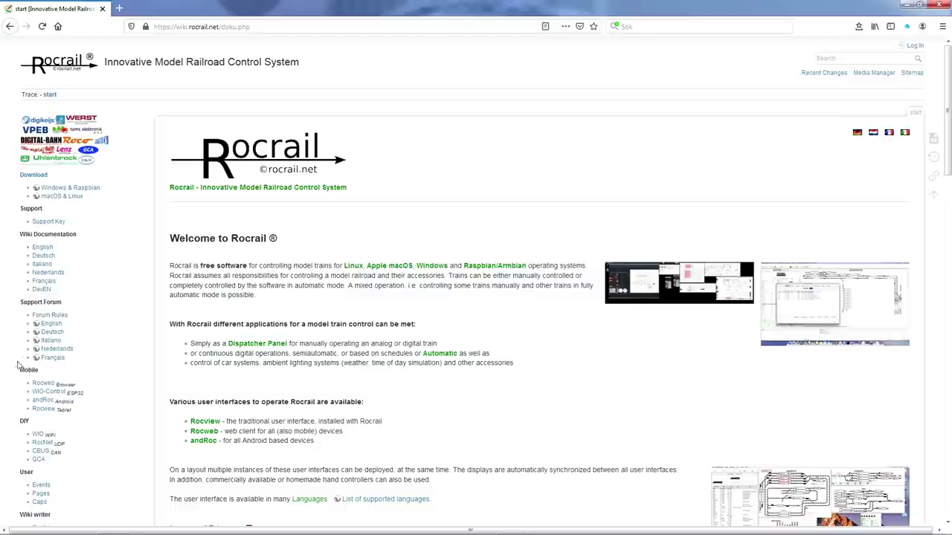
click(56, 189)
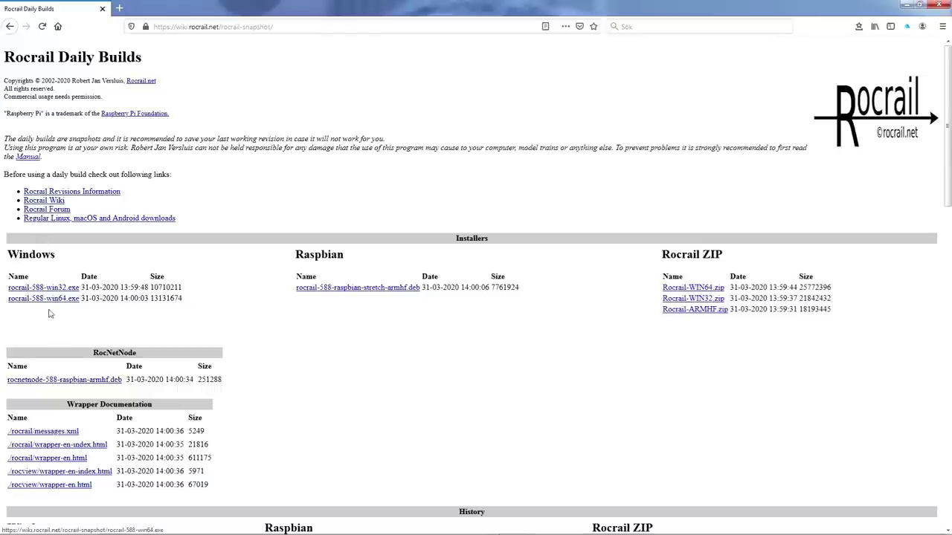
Save the rocrail-588-win32.exe installer, show the browser's downloads, and open the English wiki documentation
click(41, 289)
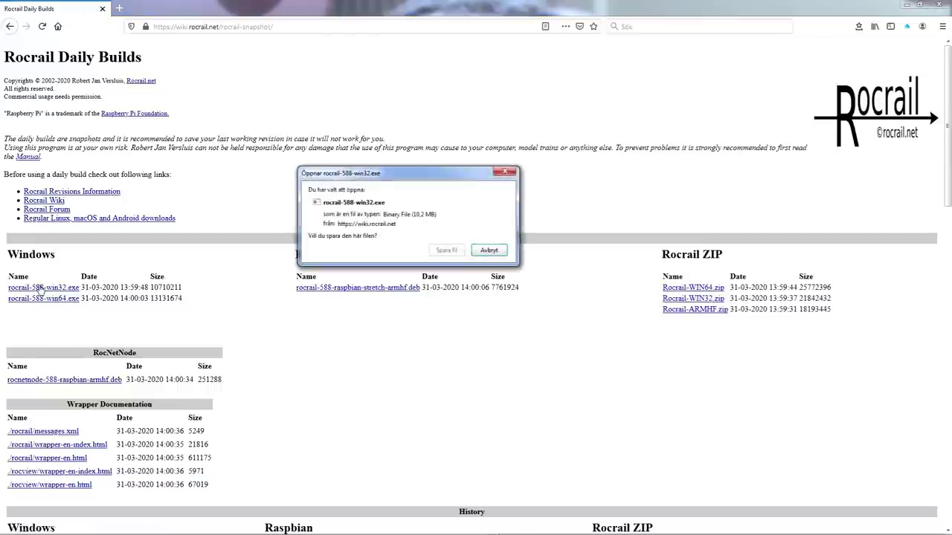
click(446, 251)
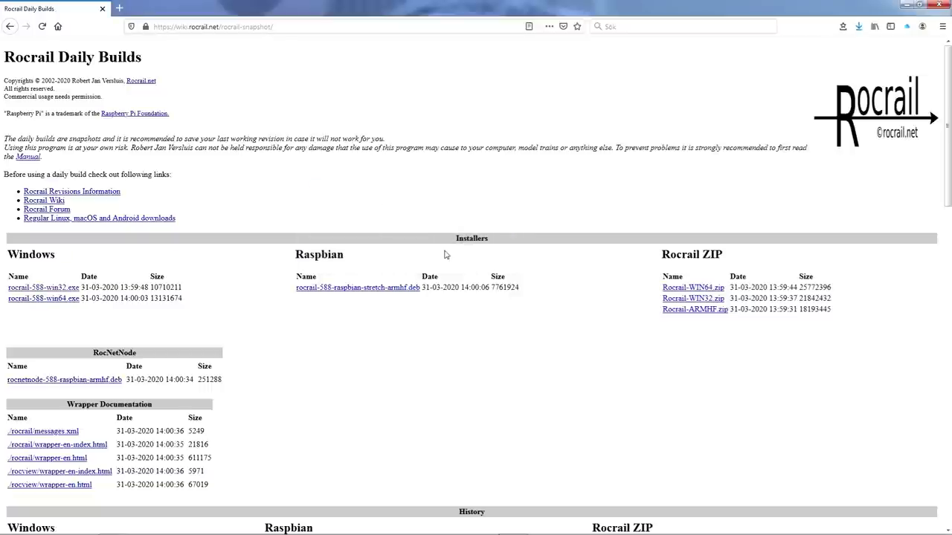
click(858, 27)
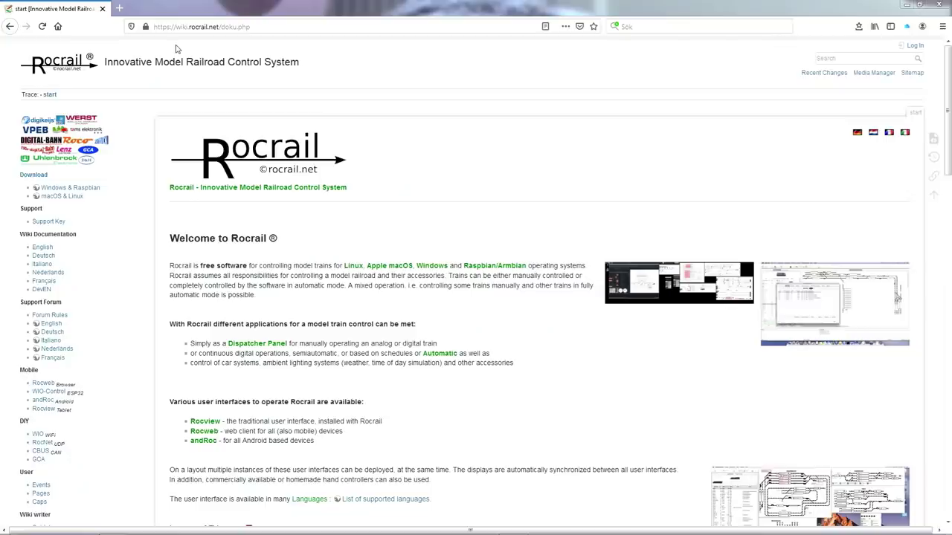
click(43, 247)
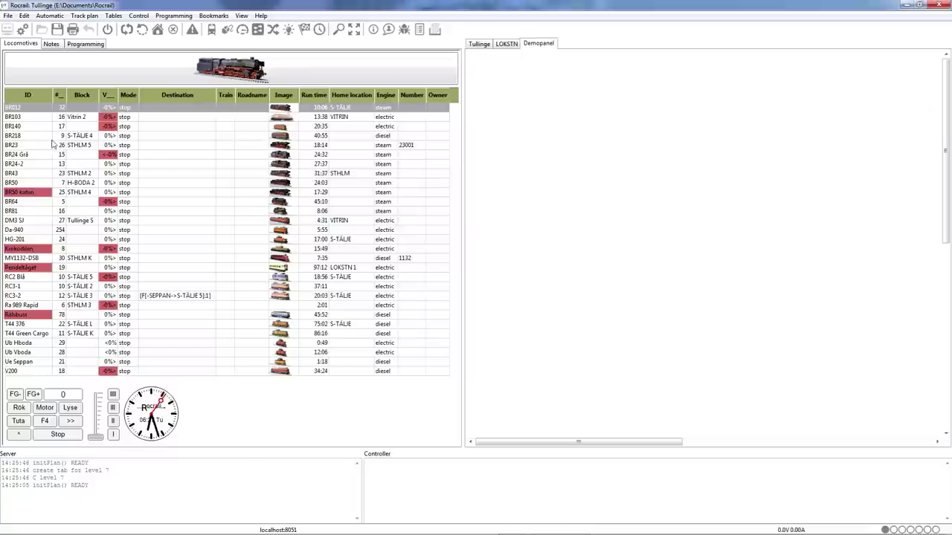
Step through the locomotives from BR103 to BR24-2 to view each one's image and functions
click(26, 117)
click(28, 128)
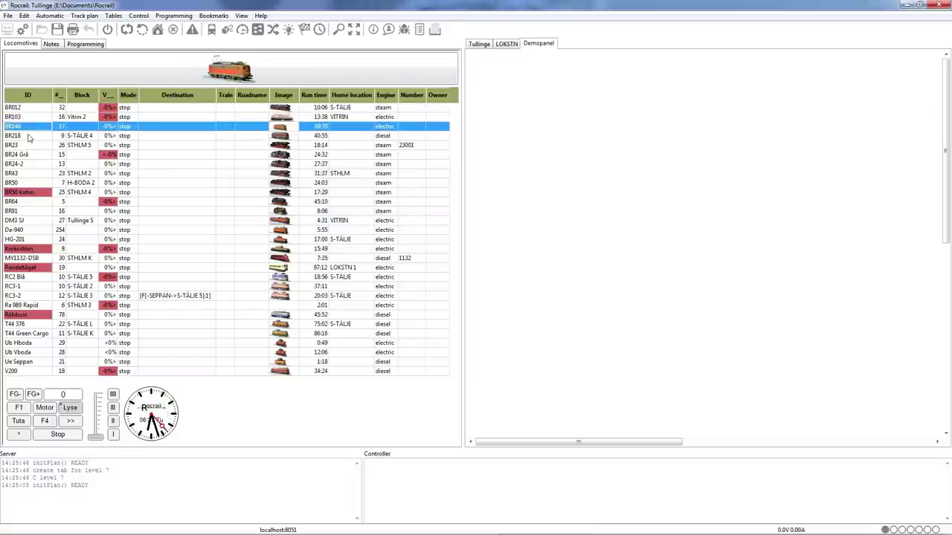
click(28, 137)
click(33, 146)
click(36, 156)
click(41, 166)
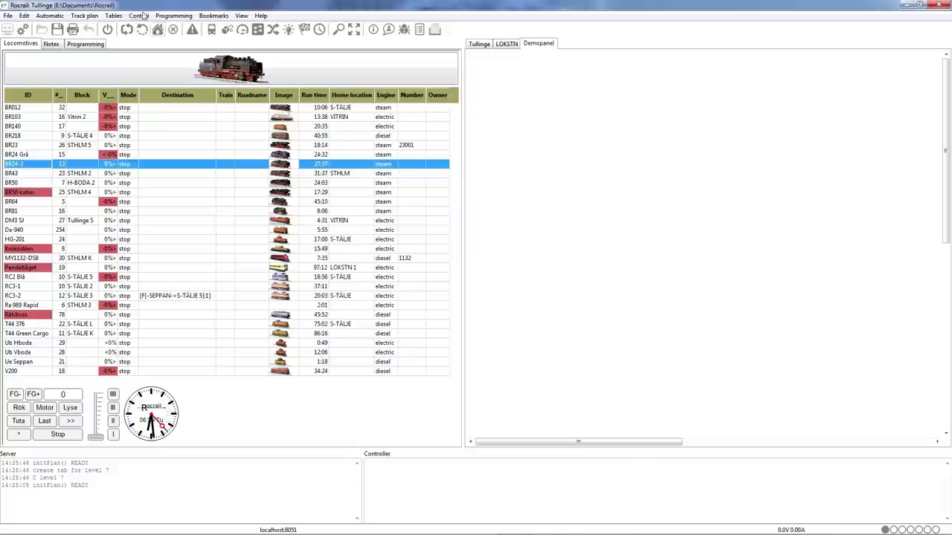
Switch the track plan to panel editing and place a standard block on the empty Demopanel
click(87, 19)
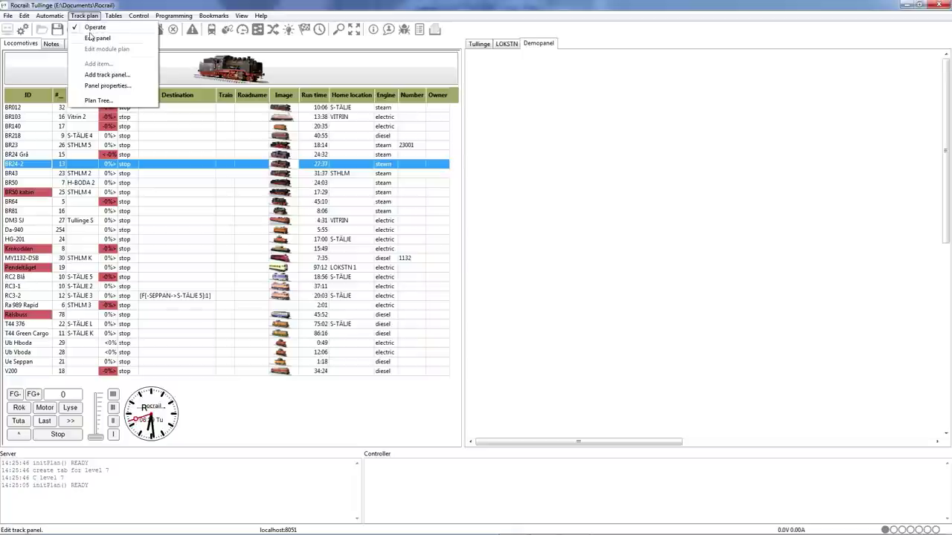
click(95, 38)
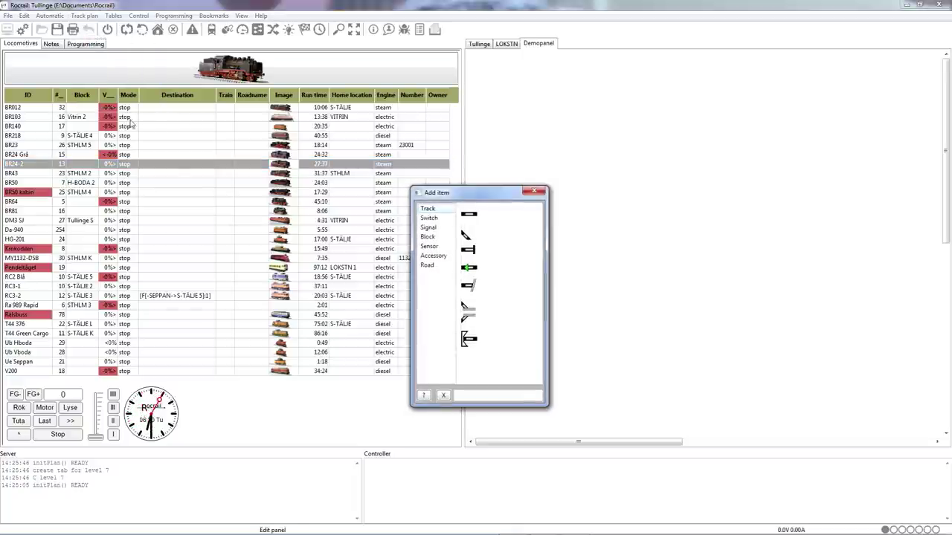
click(429, 236)
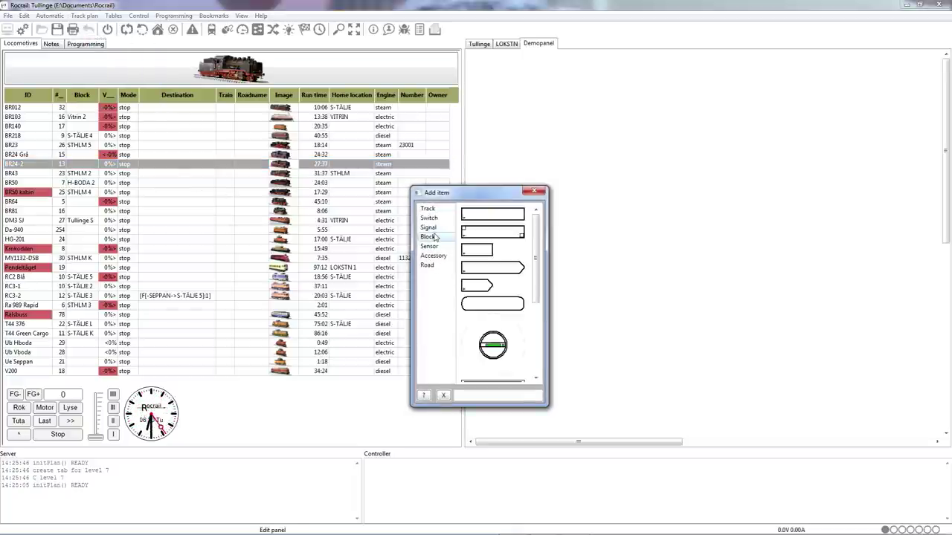
drag(484, 219, 667, 170)
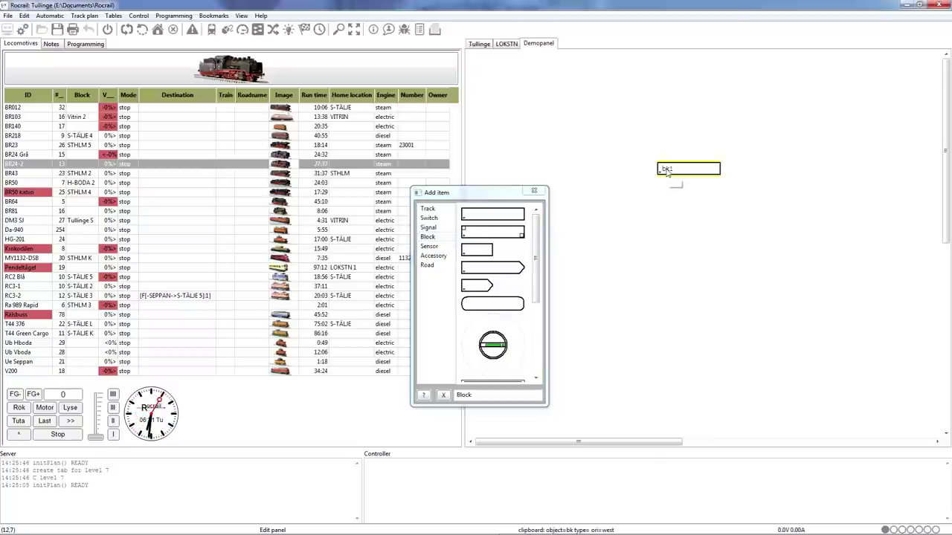
Set the new block's ID to Main Station 1 and mark it as Electrified (Catenary)
right_click(667, 170)
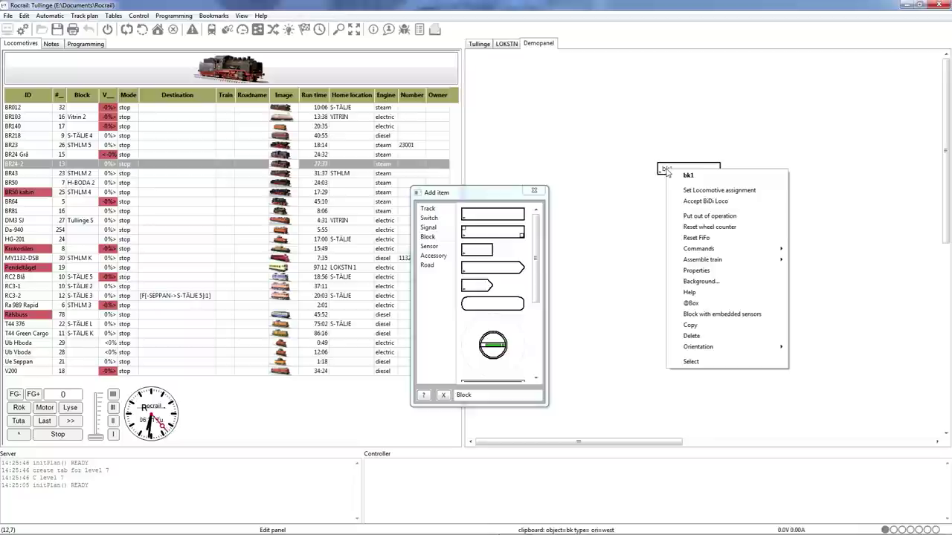
click(699, 274)
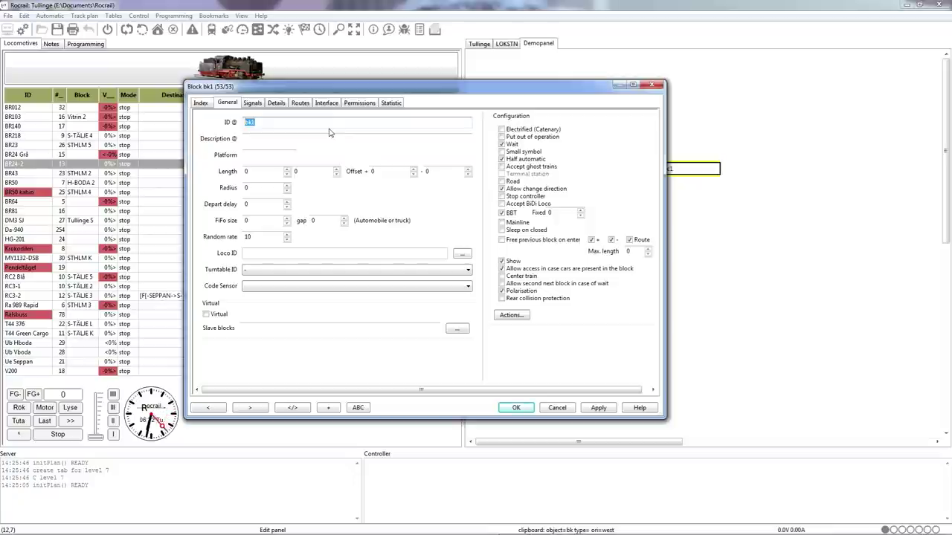
text(Main Station 1)
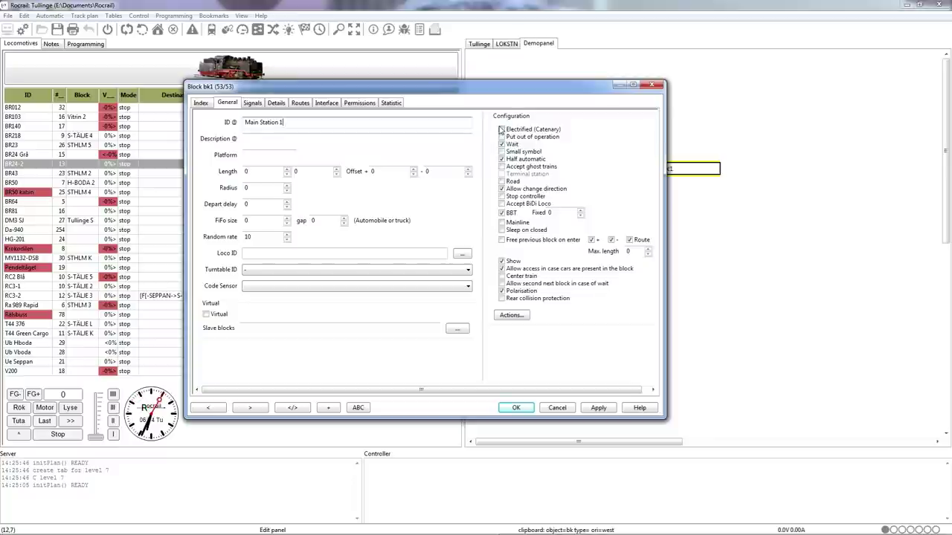
click(501, 129)
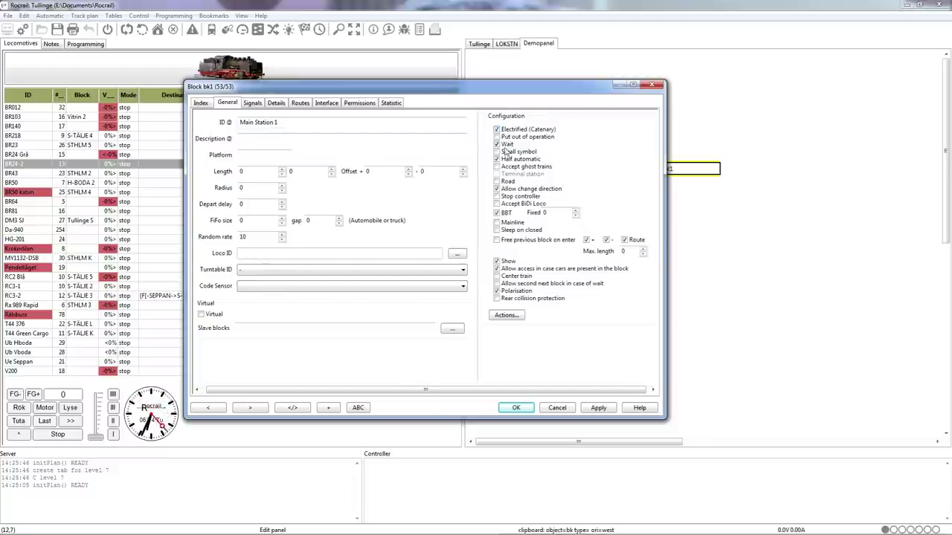
click(497, 159)
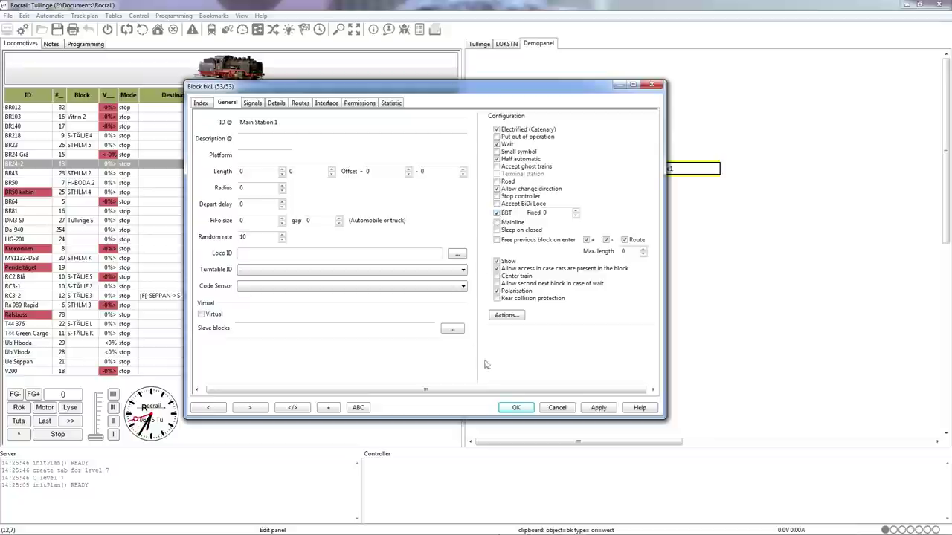
click(528, 405)
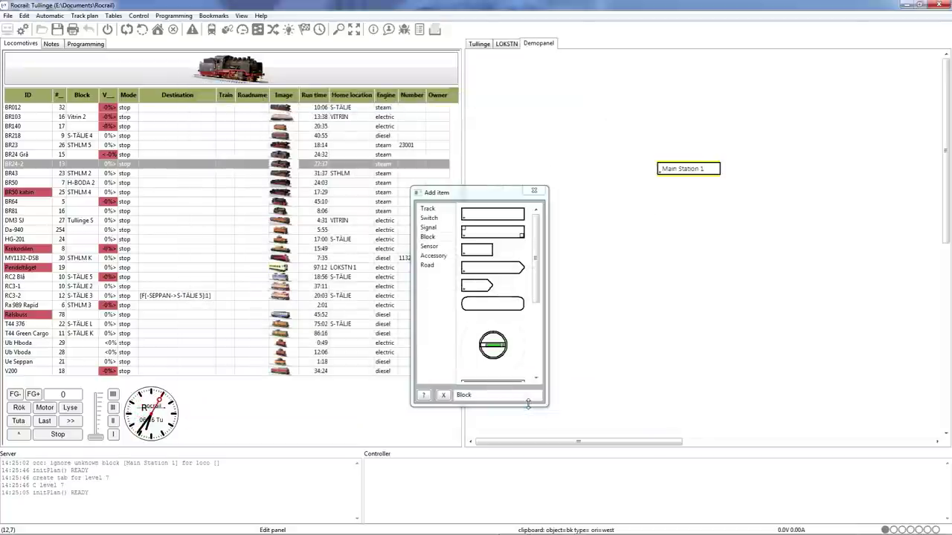
Place a straight sensor at each end of the Main Station 1 block
click(432, 246)
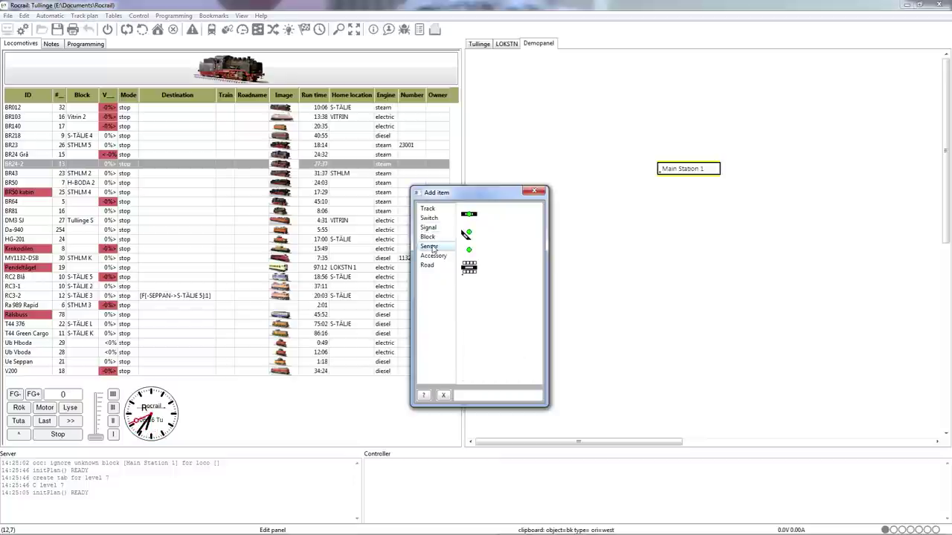
drag(469, 216, 648, 169)
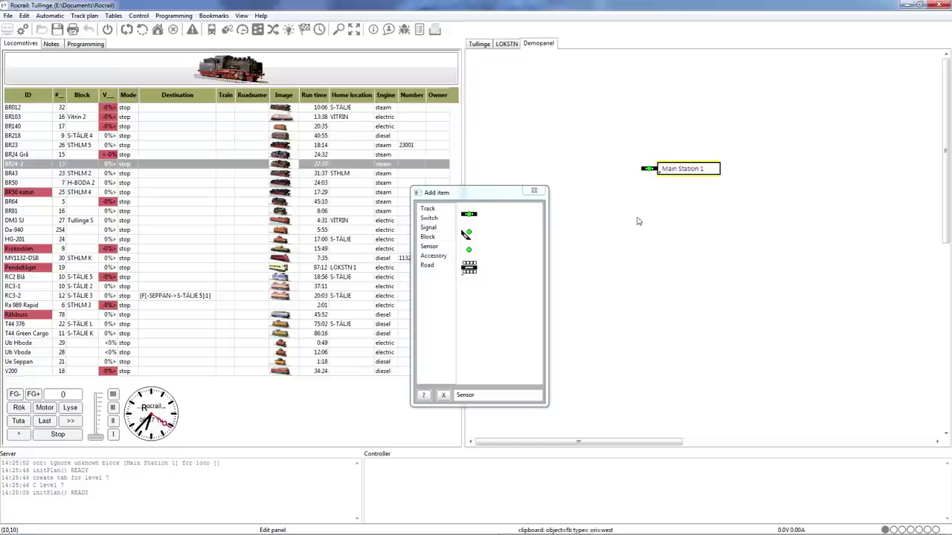
drag(470, 217, 729, 171)
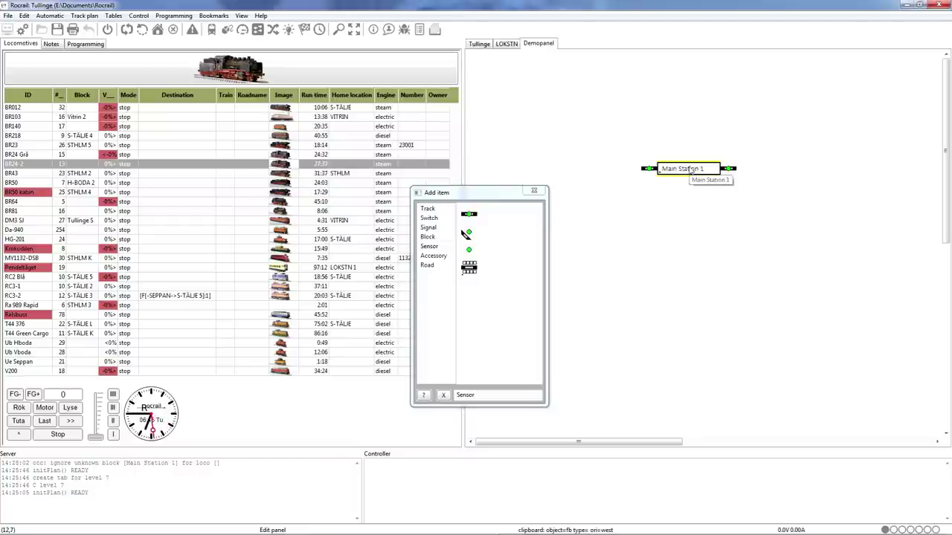
click(727, 170)
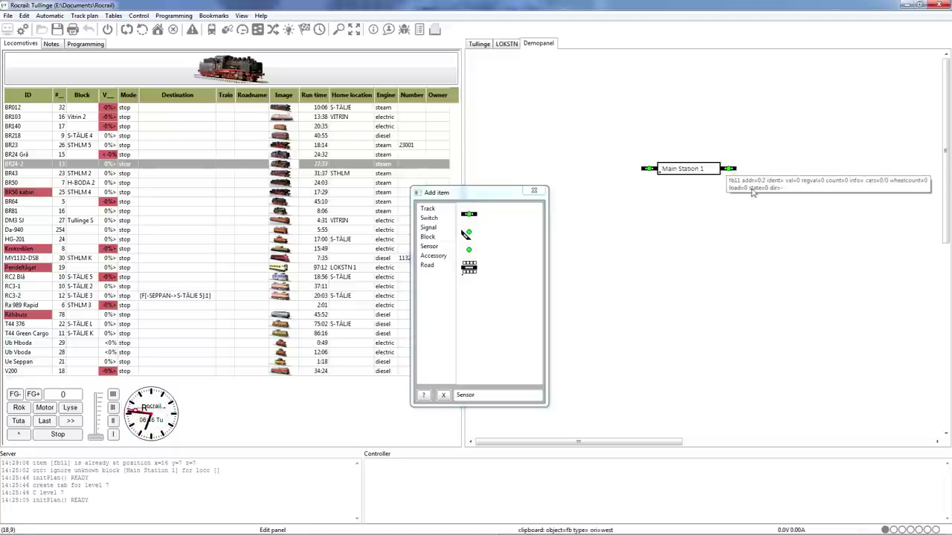
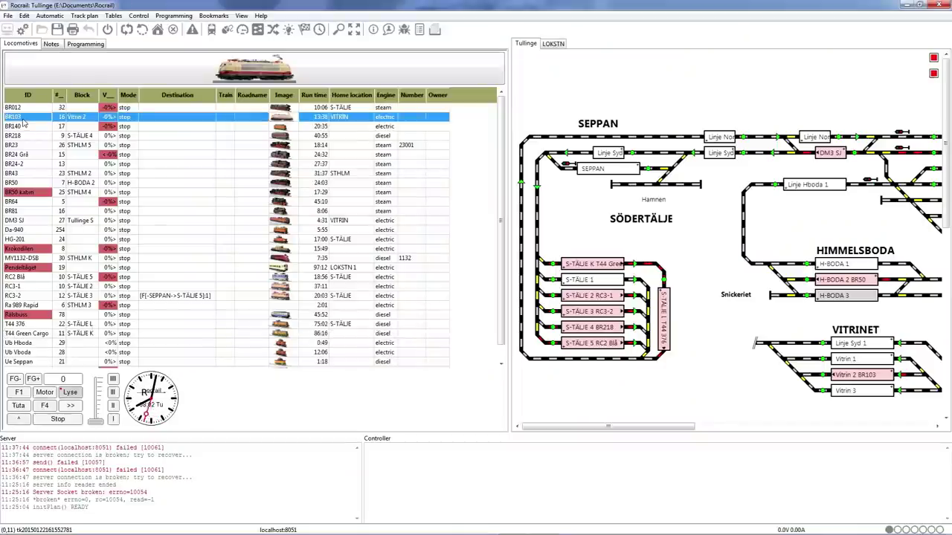
Open the properties of locomotive BR103 and show its BBT settings
right_click(23, 119)
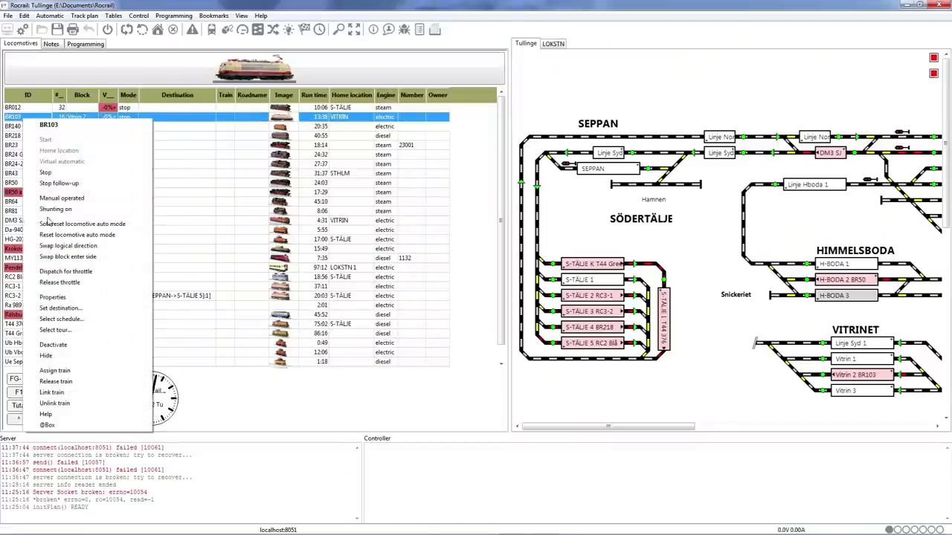
click(54, 297)
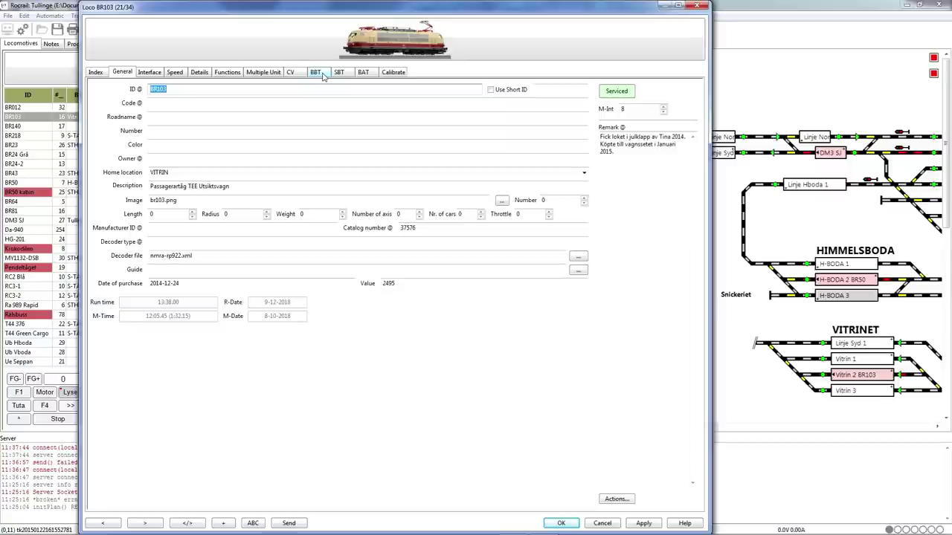
click(322, 75)
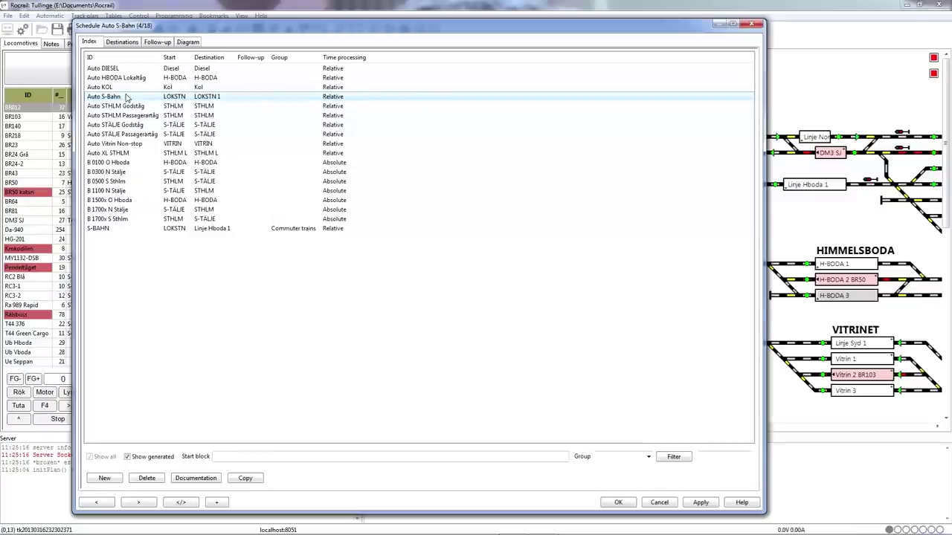
Review the Auto S-Bahn schedule's destinations that swap logical direction: Tullinge N, V-BODA and TUL GODS
click(121, 42)
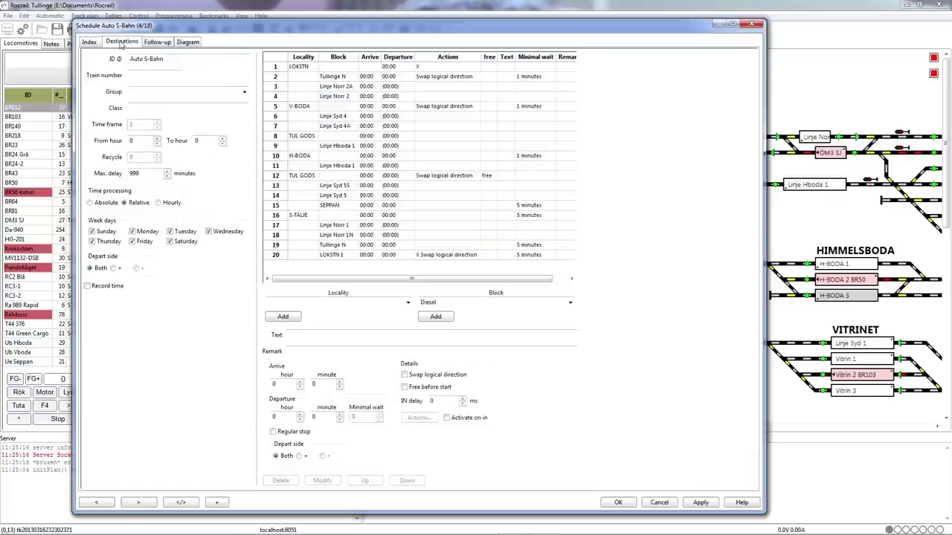
click(464, 77)
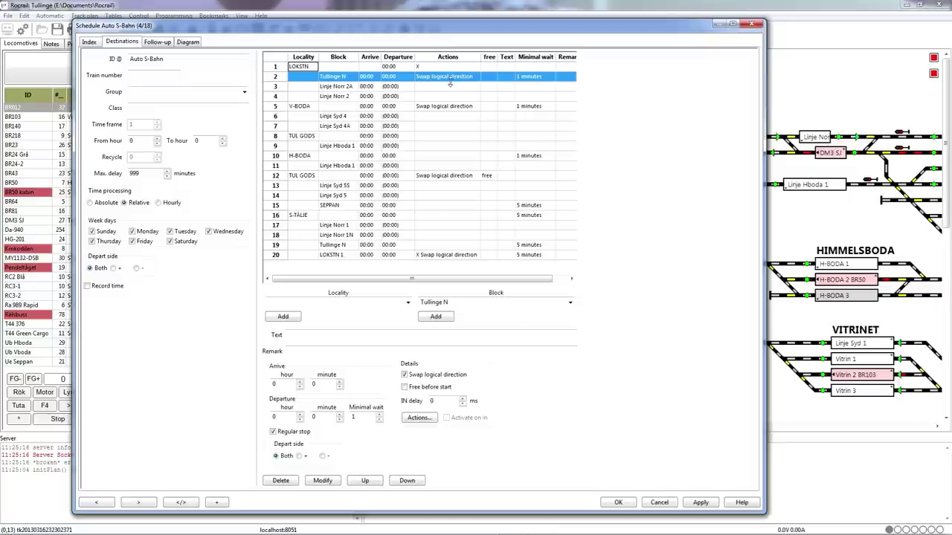
click(456, 105)
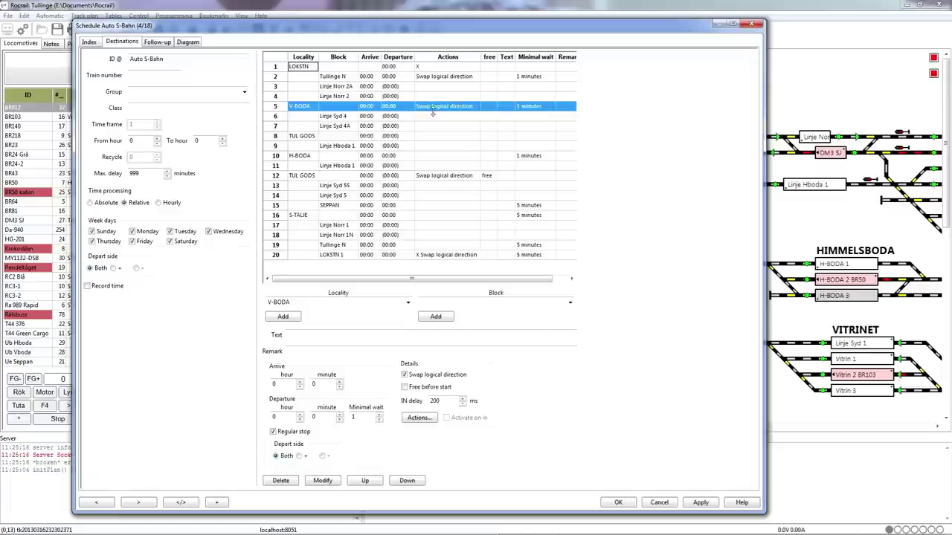
click(452, 178)
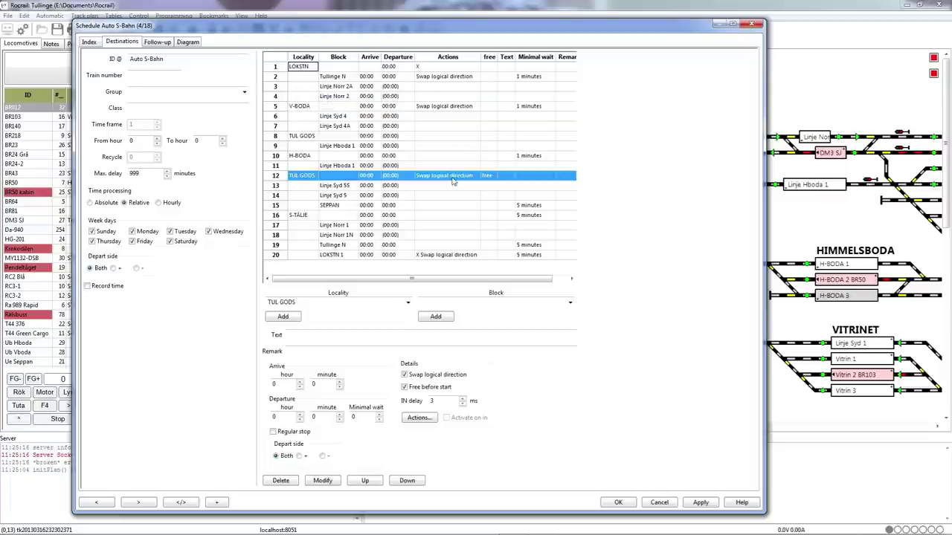
Open the actions of the schedule's final LOKSTN 1 destination and examine the Motor av action
click(453, 257)
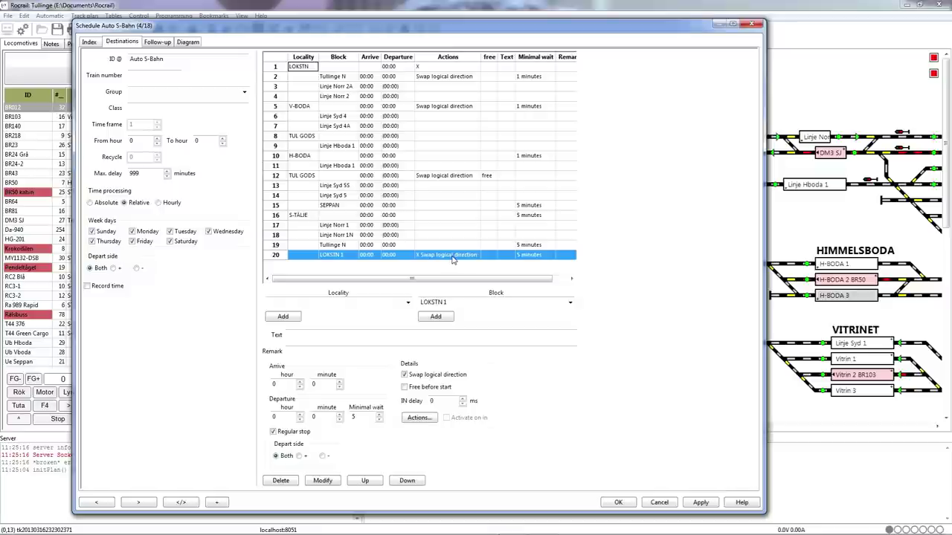
click(408, 418)
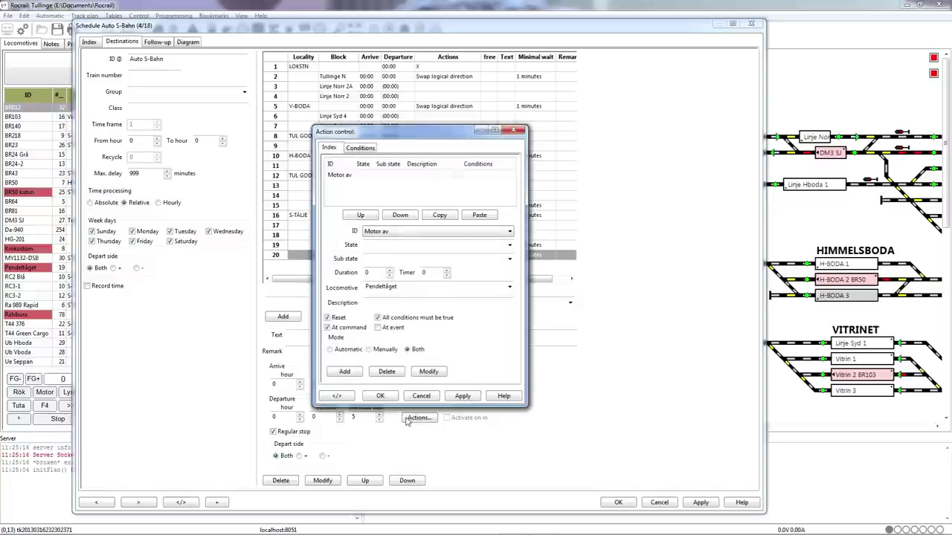
click(354, 178)
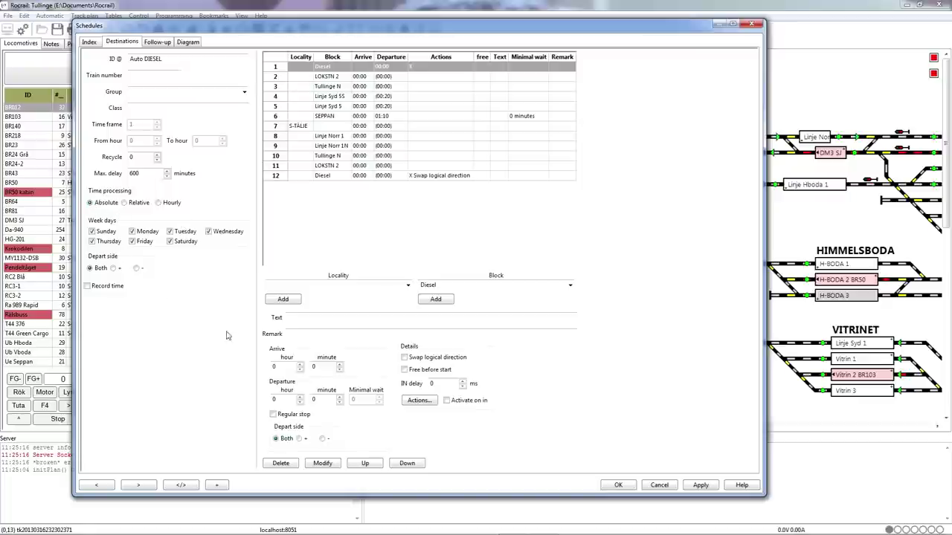
Set the Auto DIESEL schedule's time processing to Relative
click(286, 399)
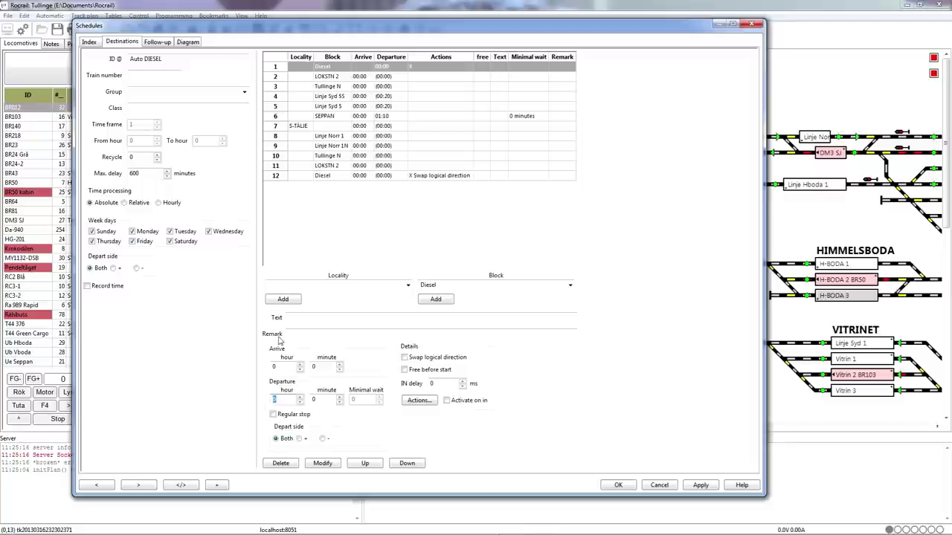
click(124, 203)
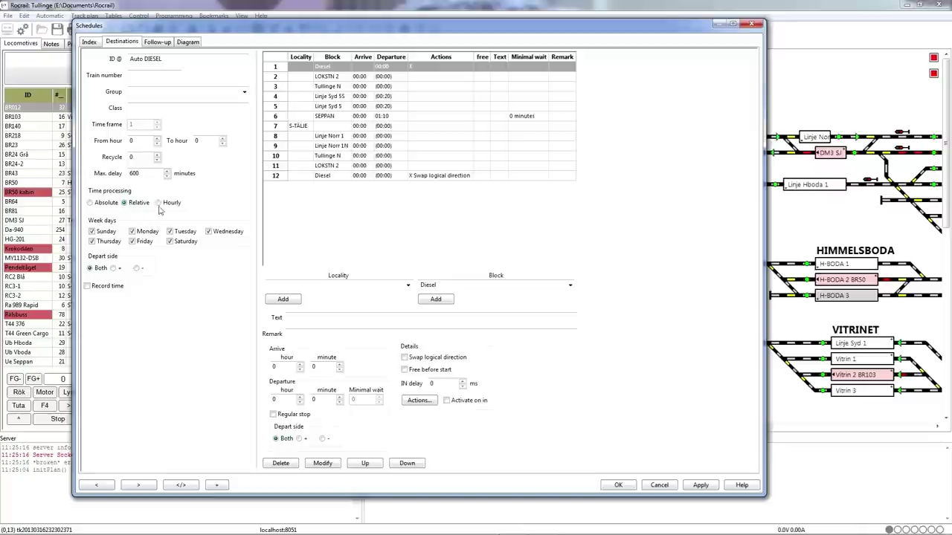
click(157, 203)
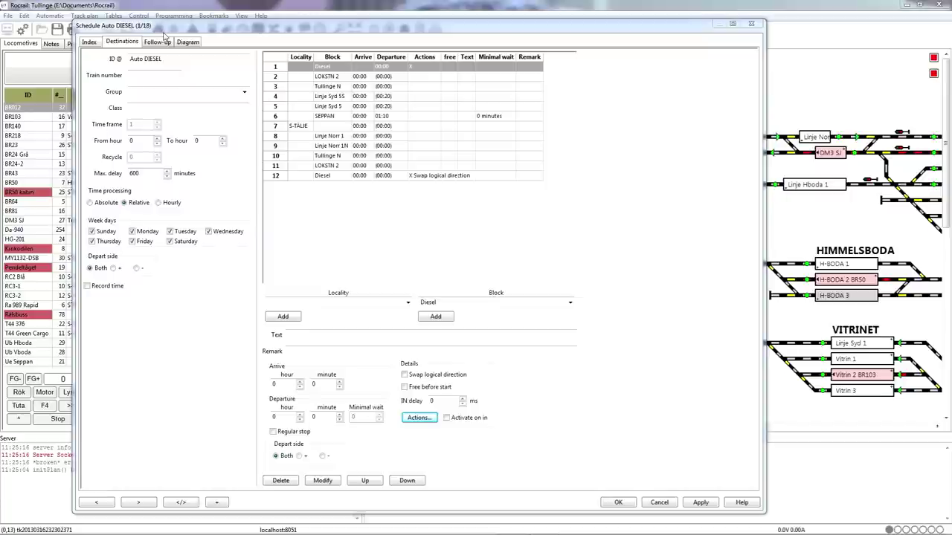
Open the actions of the Auto DIESEL schedule's first Diesel destination and examine the Voice_F0300N, Motor and Gnissel 9s actions
click(167, 56)
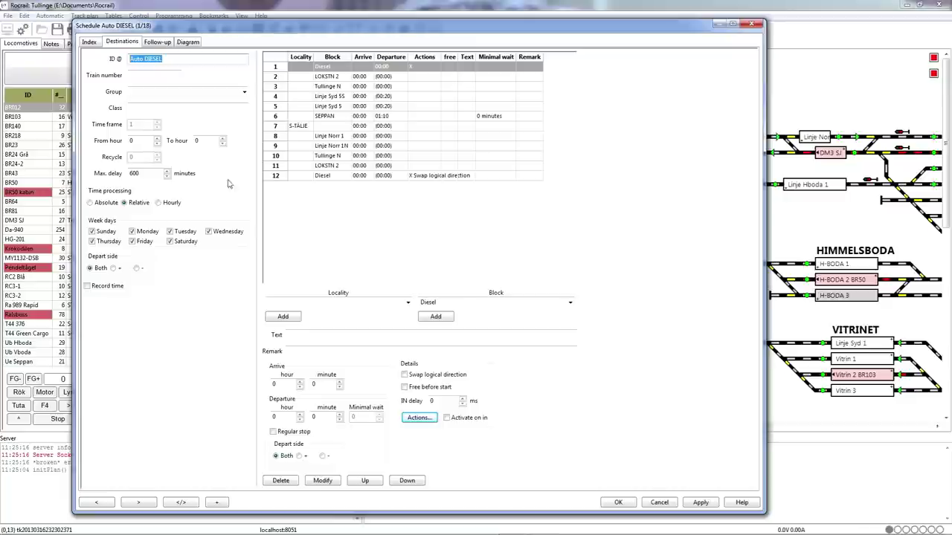
click(434, 67)
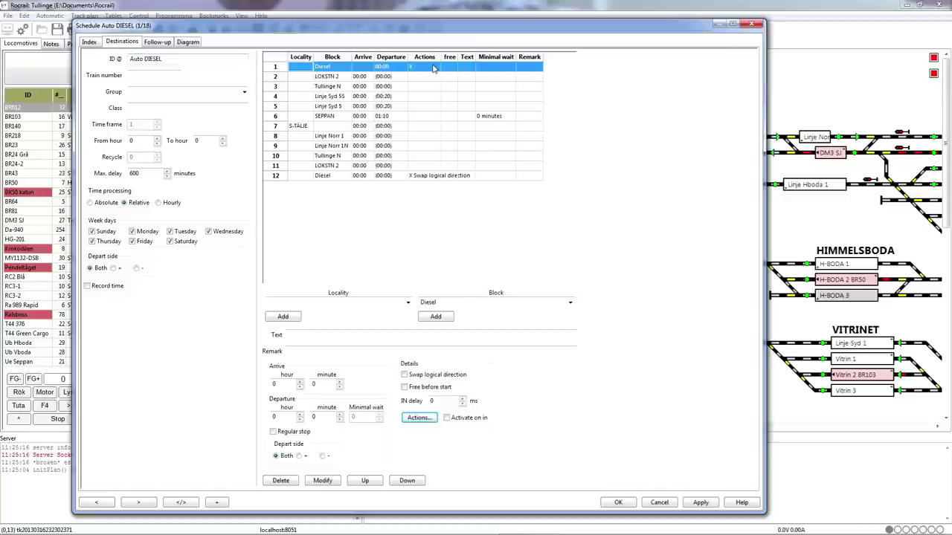
click(430, 419)
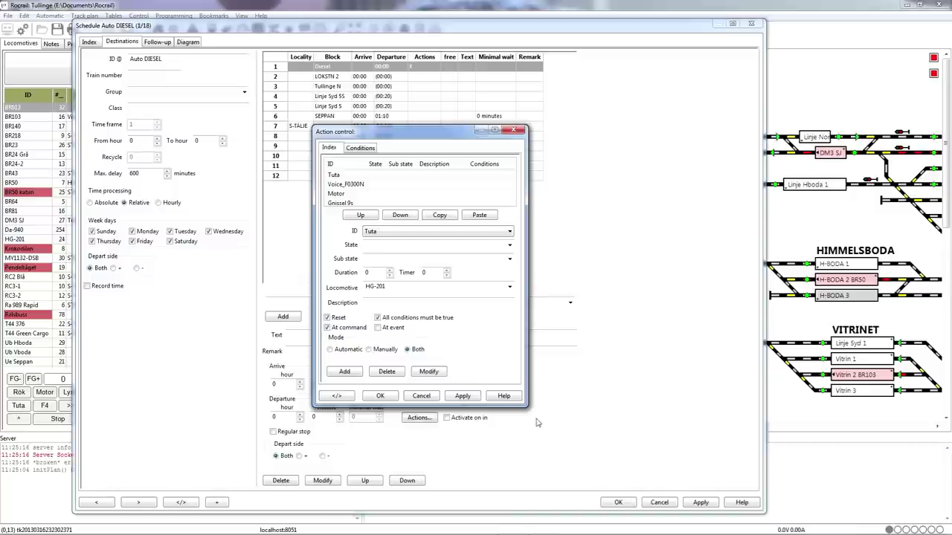
drag(528, 406, 646, 436)
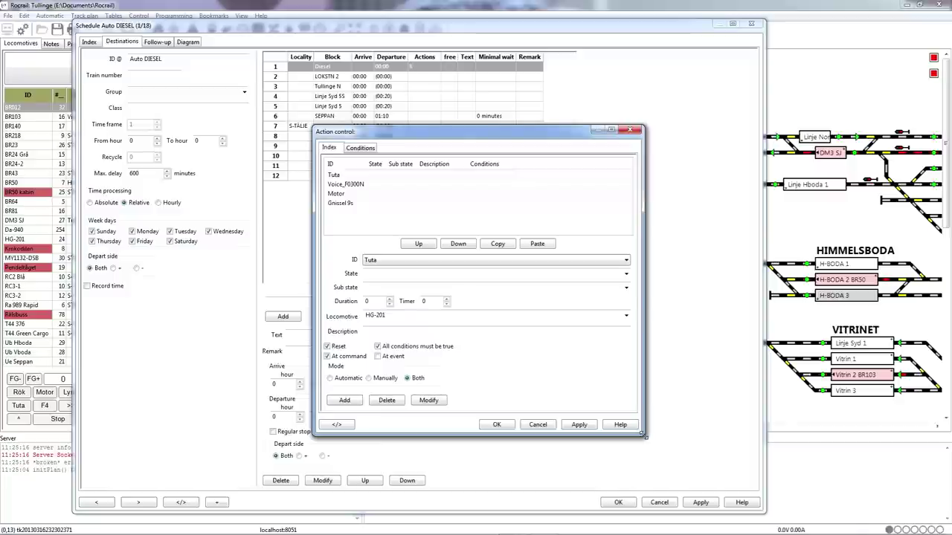
click(338, 186)
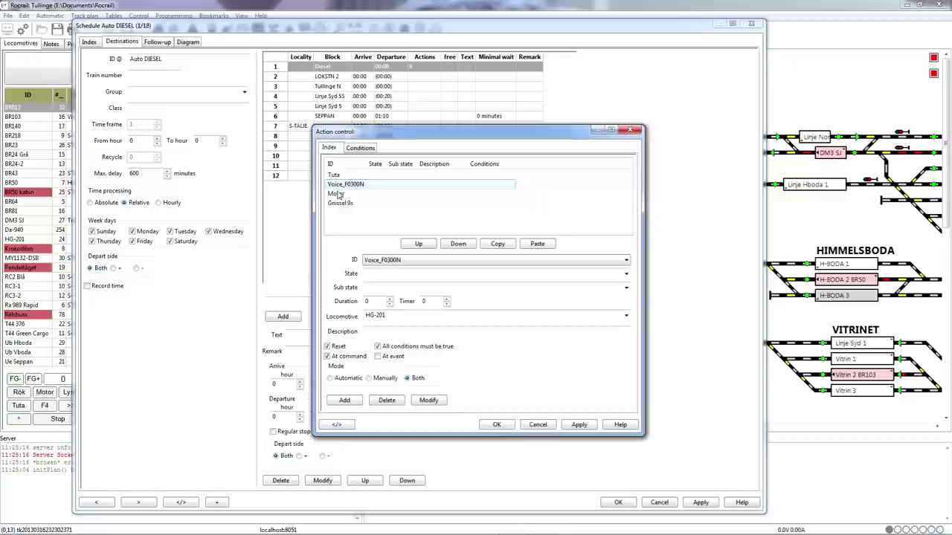
click(338, 195)
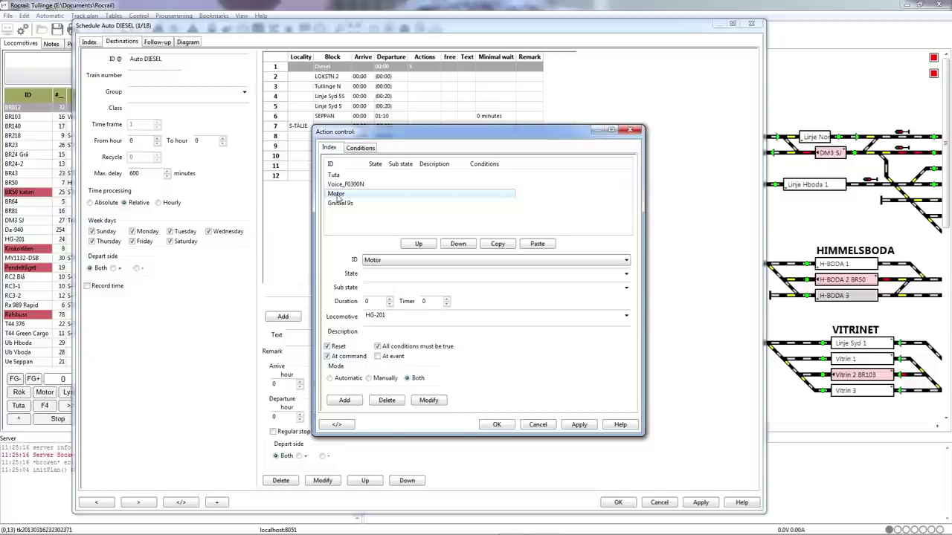
click(339, 204)
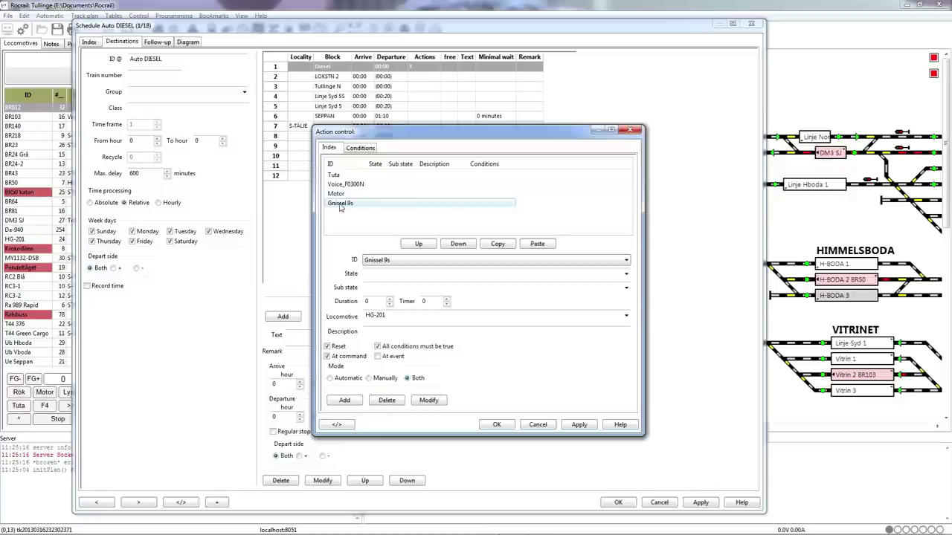